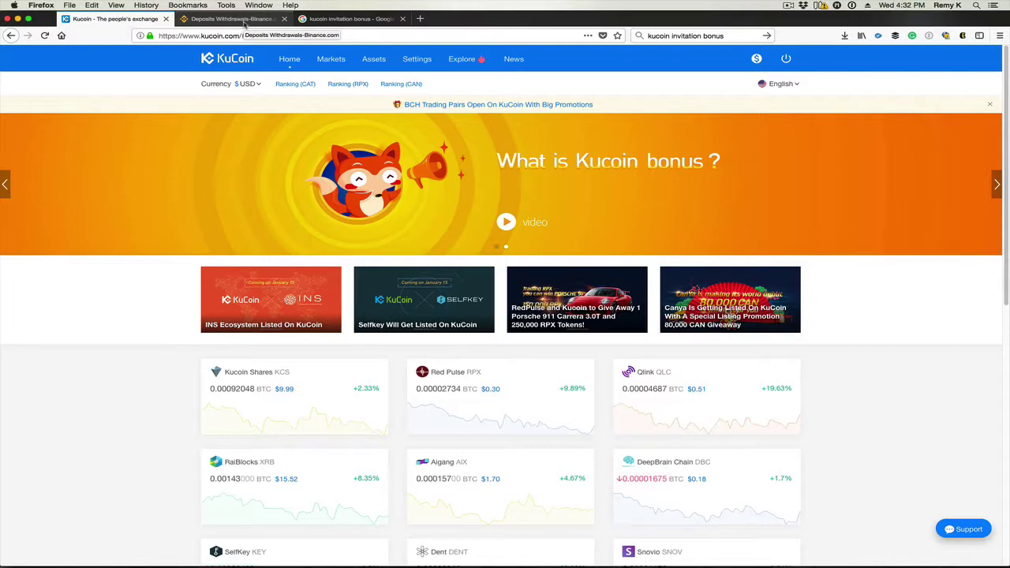
- View the coin balances on Binance's Deposits & Withdrawals page and return to the KuCoin site
{"action": "left_click", "coordinate": [244, 25]}
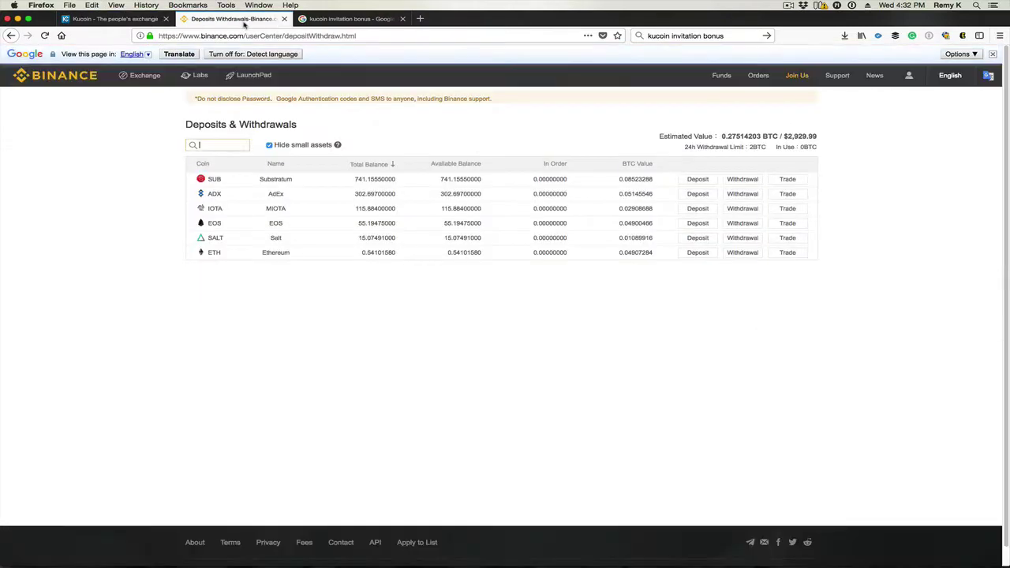
{"action": "left_click", "coordinate": [128, 18]}
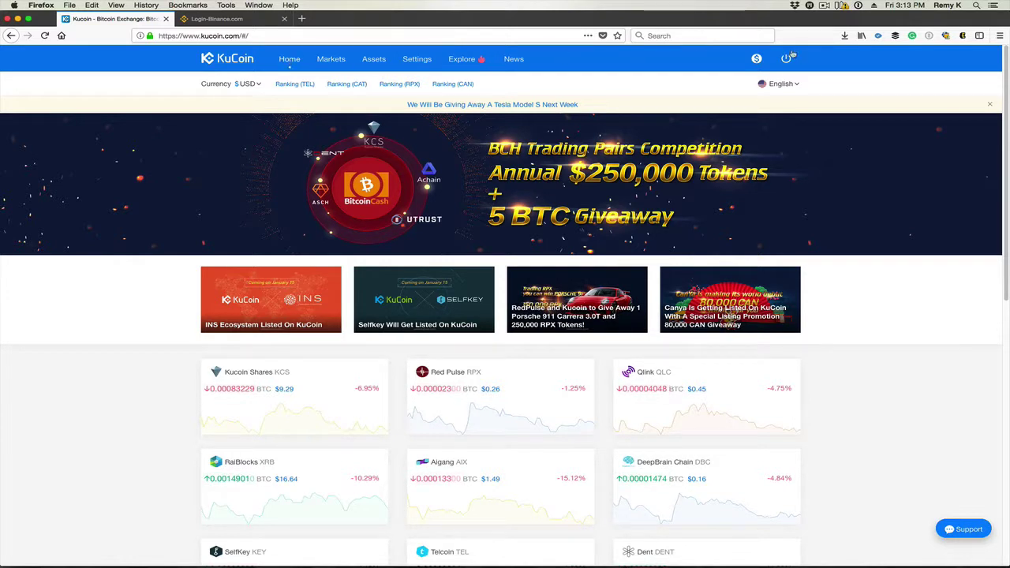
{"action": "mouse_move", "coordinate": [754, 62]}
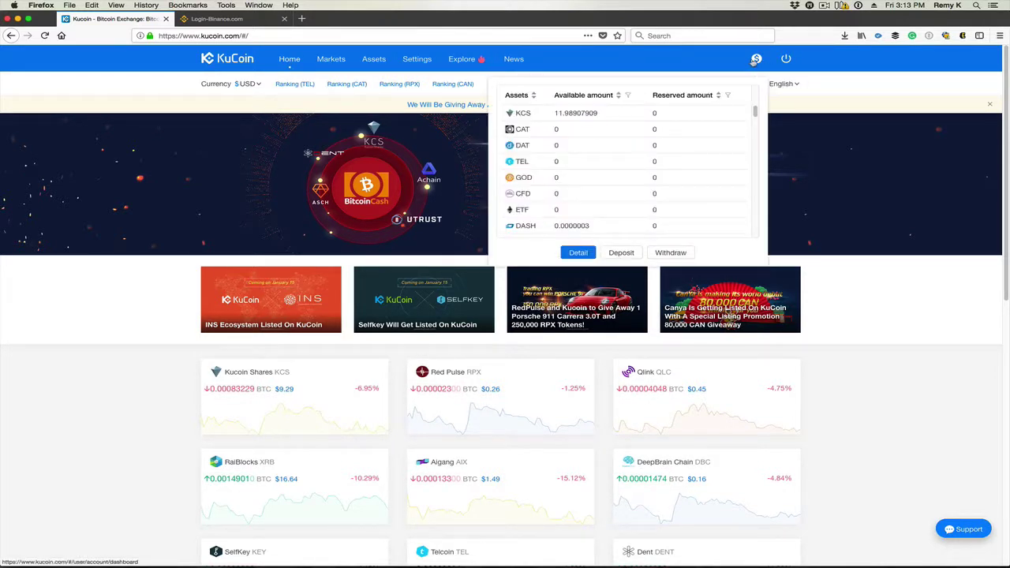
{"action": "left_click", "coordinate": [619, 252]}
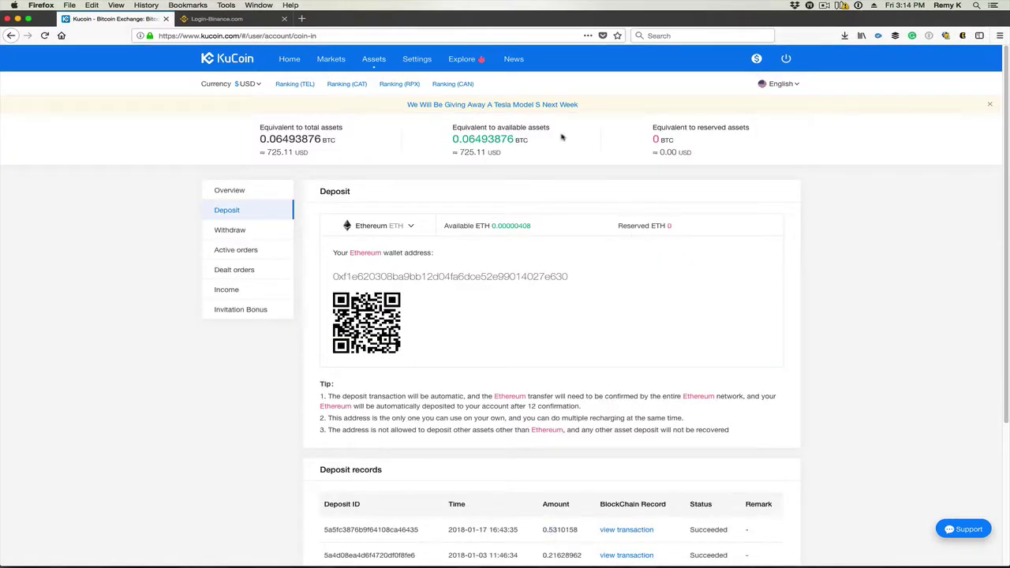
{"action": "left_click", "coordinate": [292, 60]}
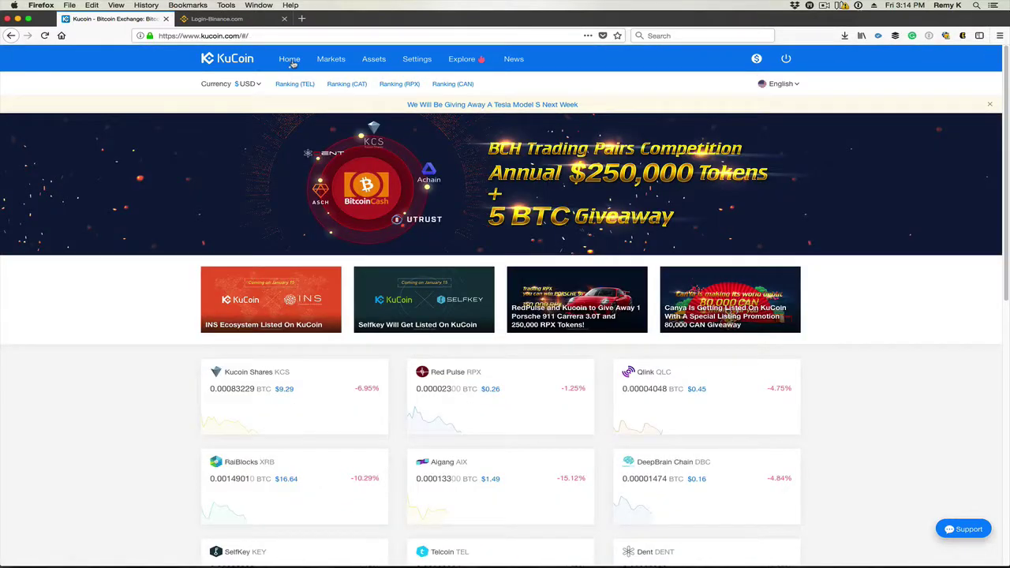
- Open the Deposit page of the KuCoin assets and browse the list of coins available for deposit
{"action": "left_click", "coordinate": [374, 60]}
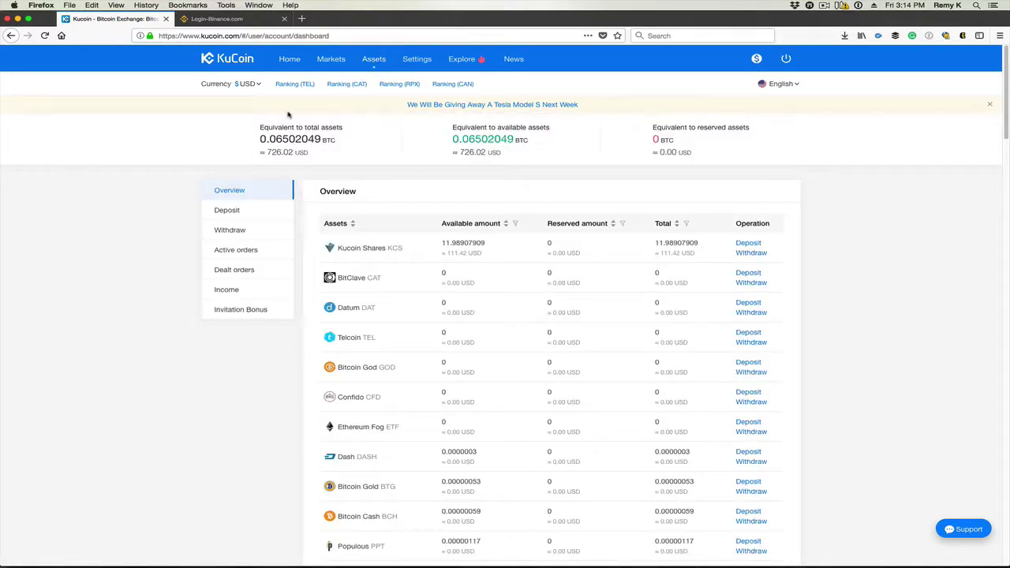
{"action": "left_click", "coordinate": [228, 211]}
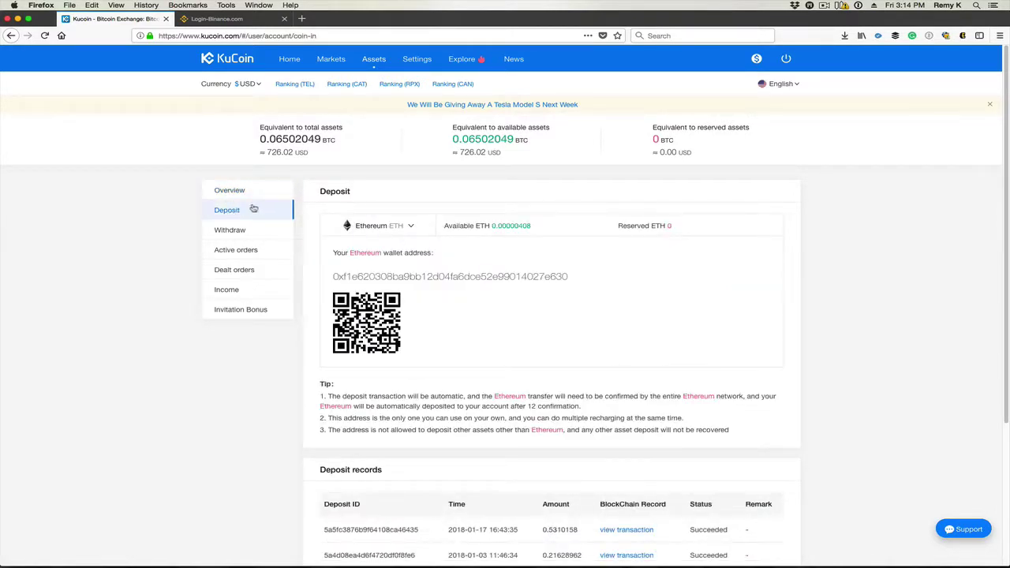
{"action": "left_click", "coordinate": [409, 226]}
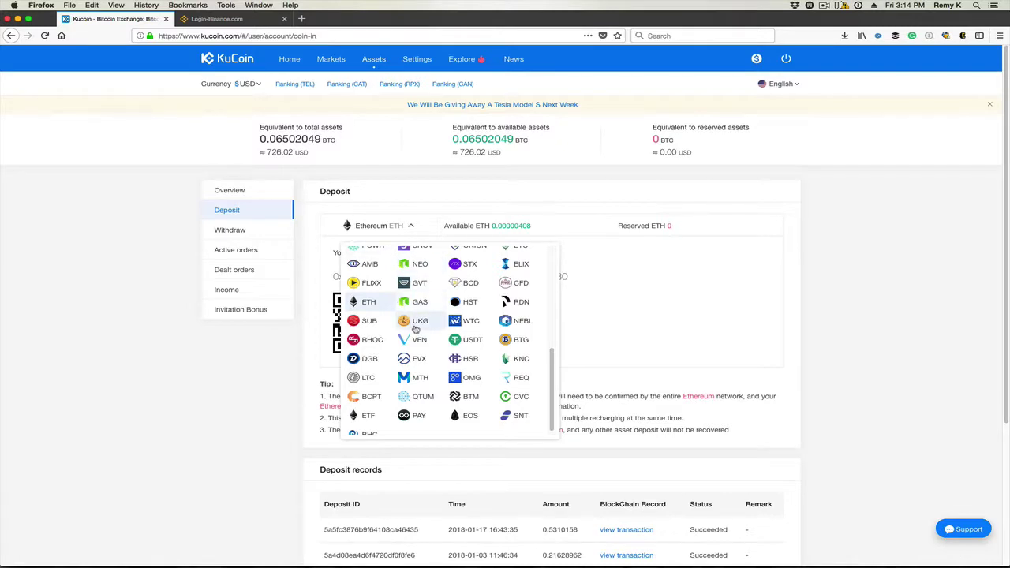
{"action": "scroll", "coordinate": [415, 329], "scroll_direction": "up", "scroll_amount": 5}
{"action": "left_click", "coordinate": [416, 196]}
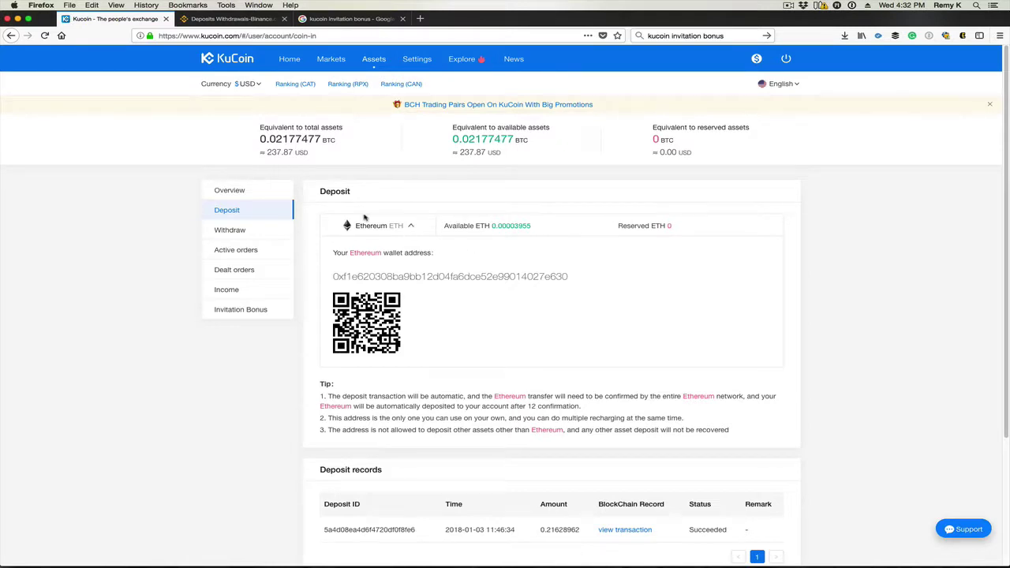
- Keep Ethereum as the deposit coin and copy its wallet address
{"action": "left_click", "coordinate": [365, 220]}
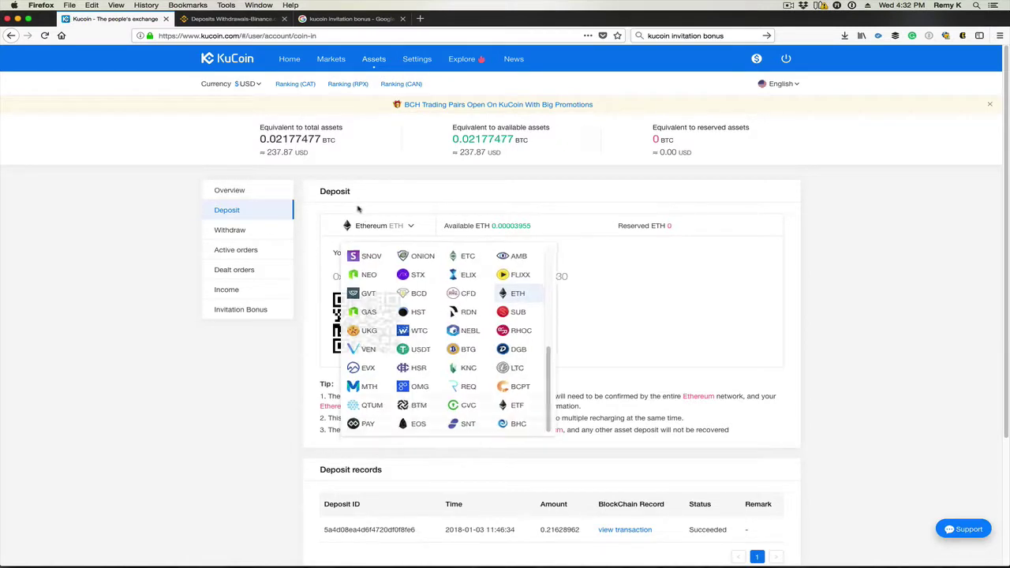
{"action": "left_click", "coordinate": [371, 210]}
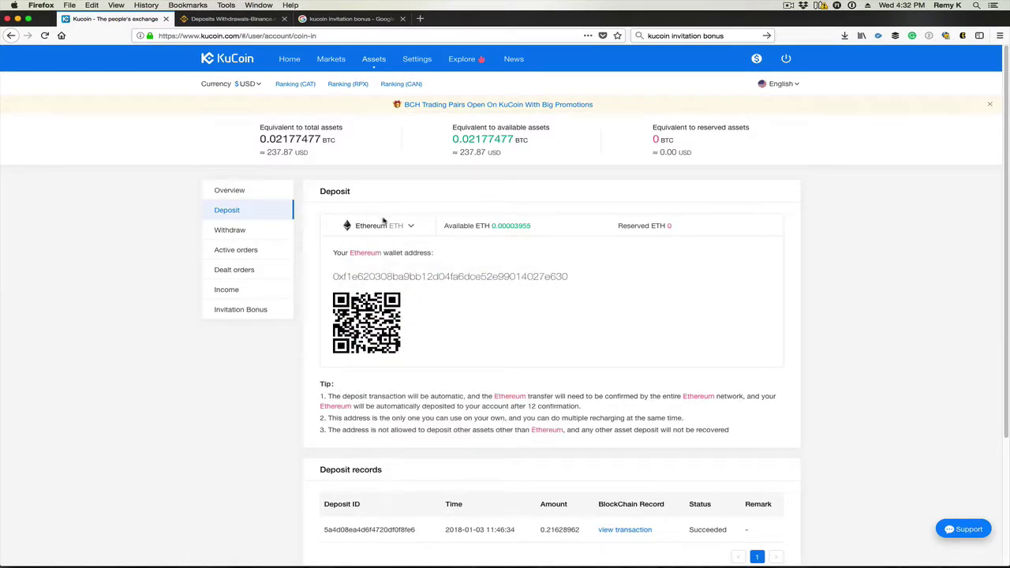
{"action": "left_click", "coordinate": [384, 226]}
{"action": "double_click", "coordinate": [560, 276]}
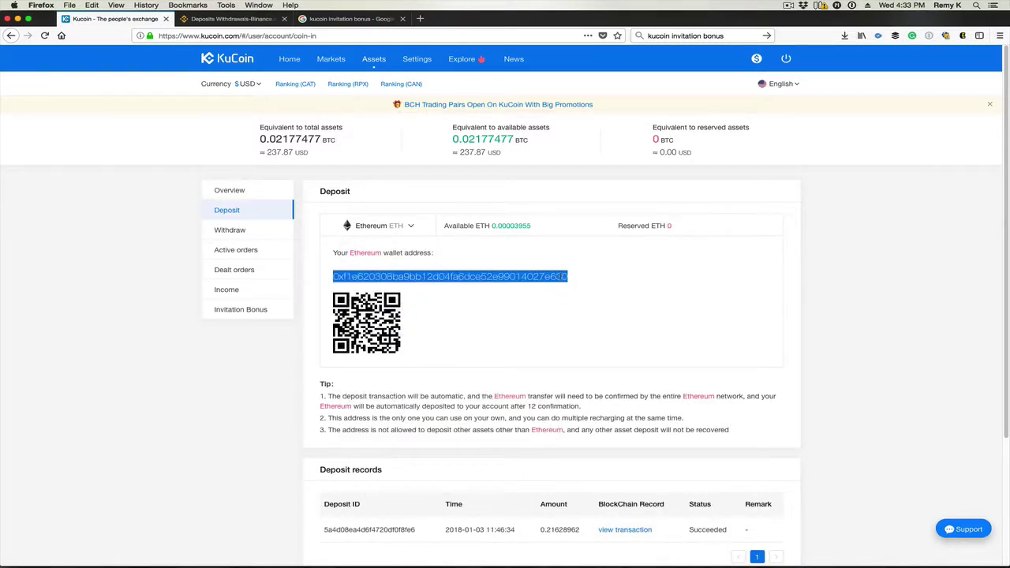
{"action": "key", "text": "super+c"}
- Switch to Binance, open the withdrawal form for ETH and paste the copied wallet address as the withdrawal address
{"action": "left_click", "coordinate": [240, 22]}
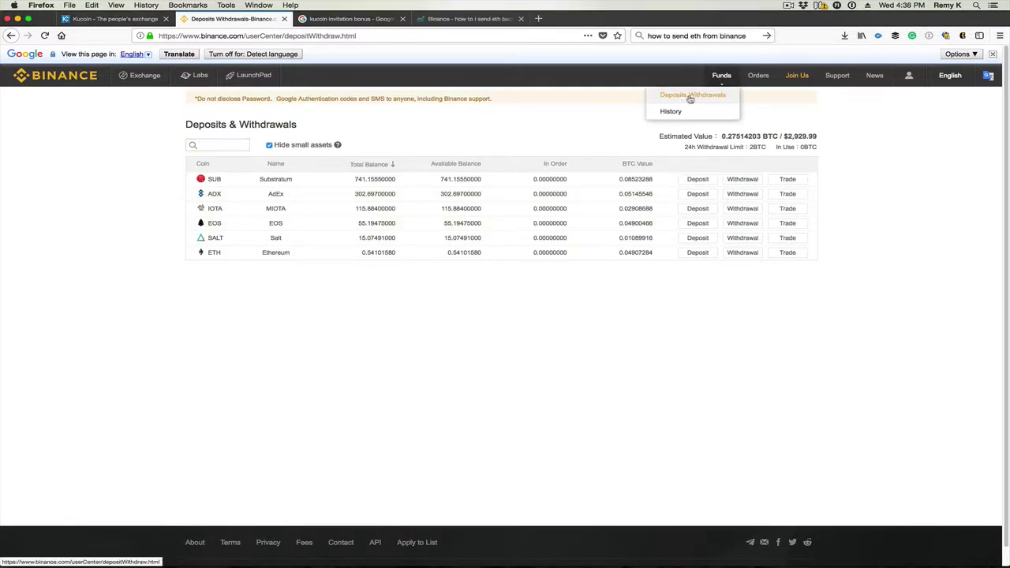
{"action": "left_click", "coordinate": [736, 254]}
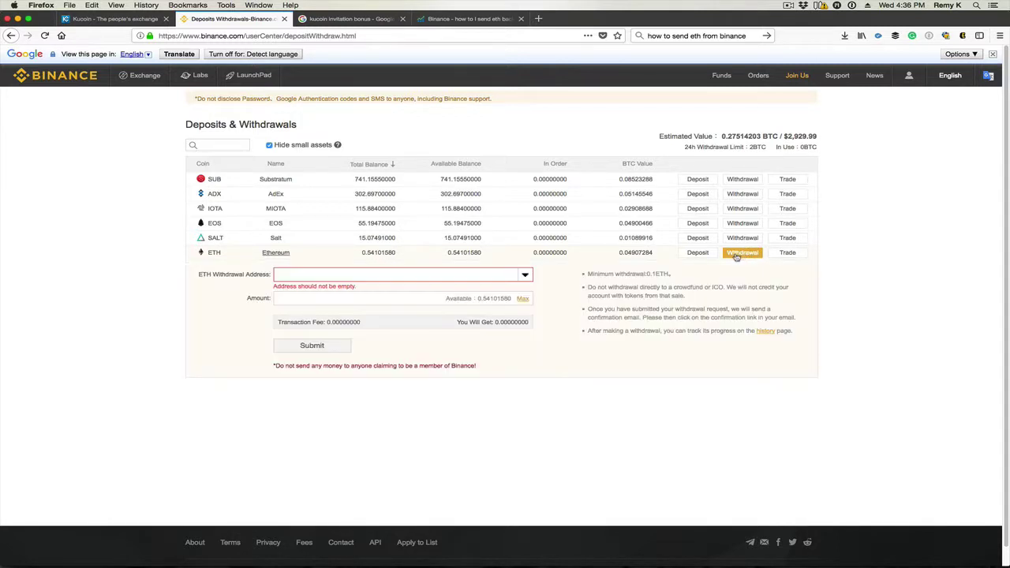
{"action": "left_click", "coordinate": [379, 274]}
{"action": "key", "text": "super+v"}
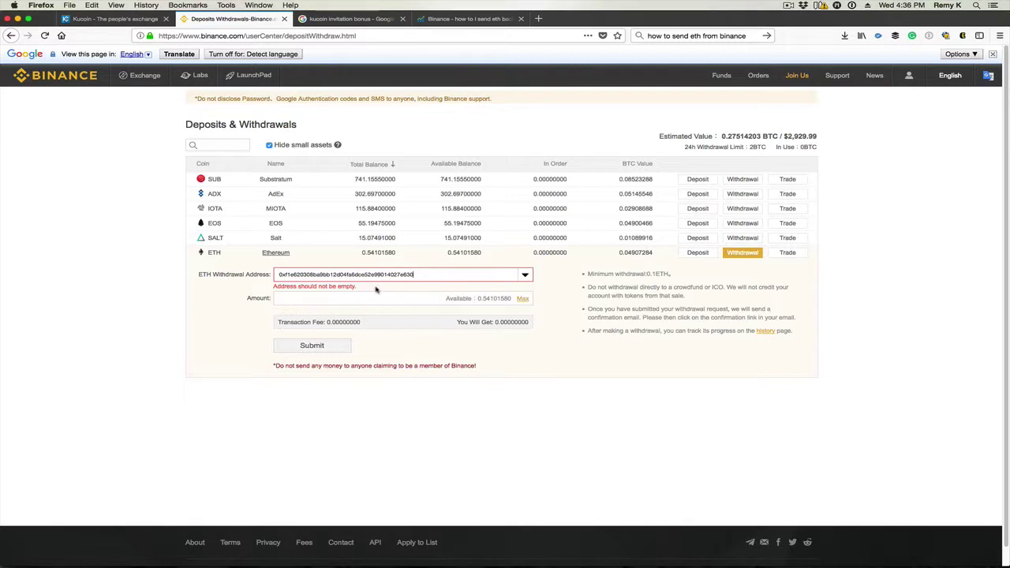
- Set the withdrawal amount to the maximum of 0.5410158 ETH and submit it, going to the Google Authentication code entry
{"action": "left_click", "coordinate": [380, 297]}
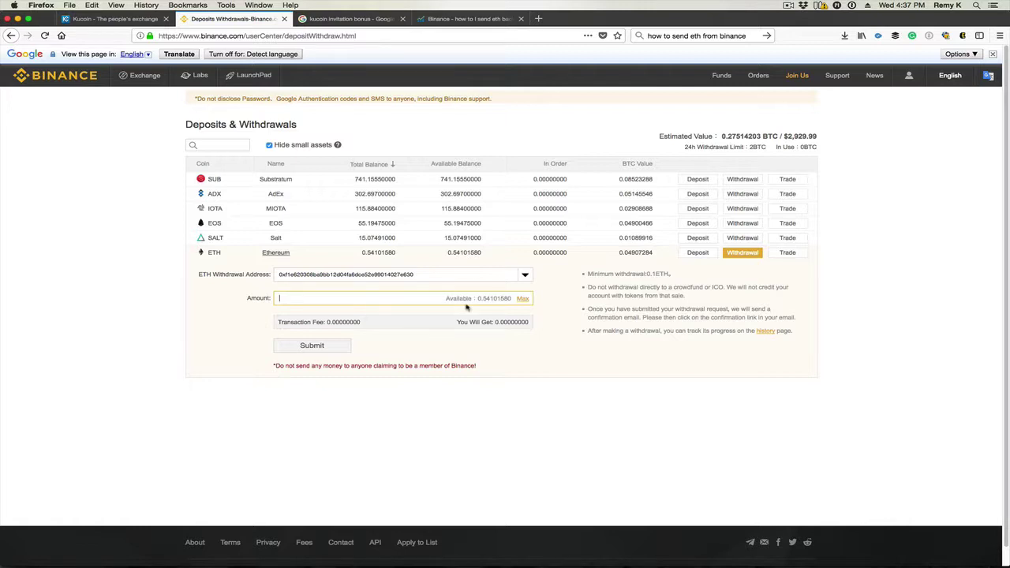
{"action": "left_click", "coordinate": [522, 299]}
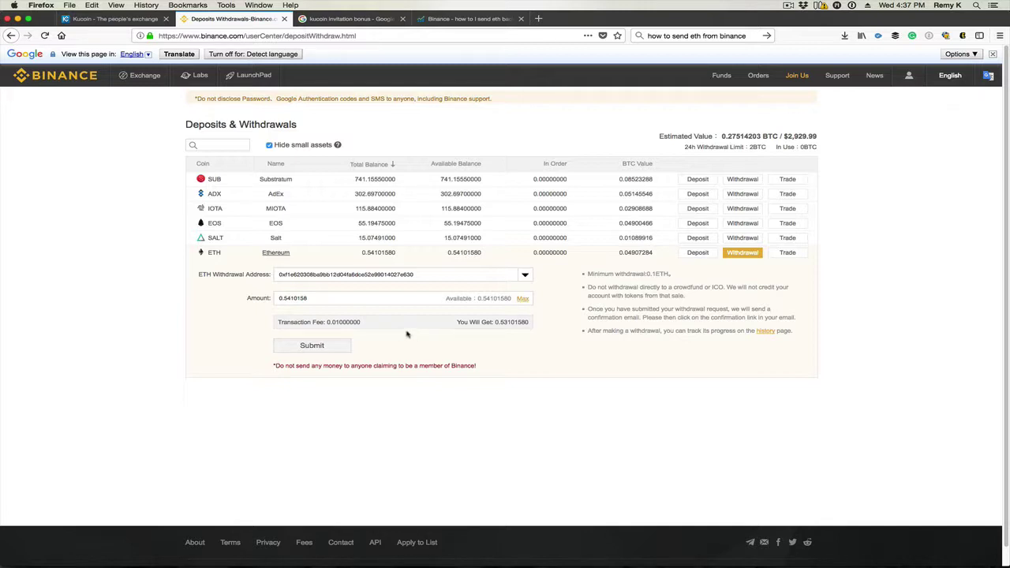
{"action": "left_click", "coordinate": [311, 347]}
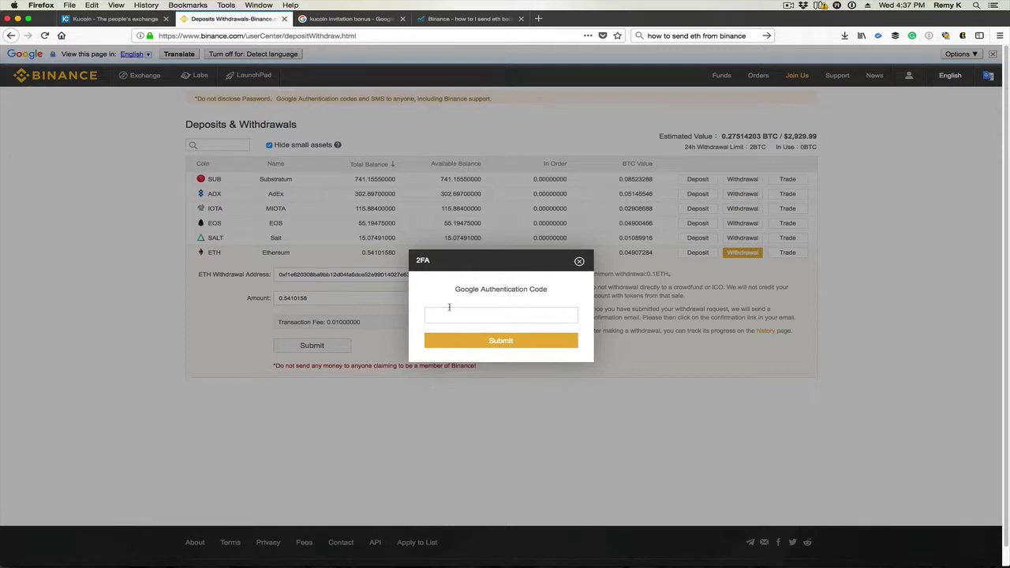
{"action": "left_click", "coordinate": [449, 308]}
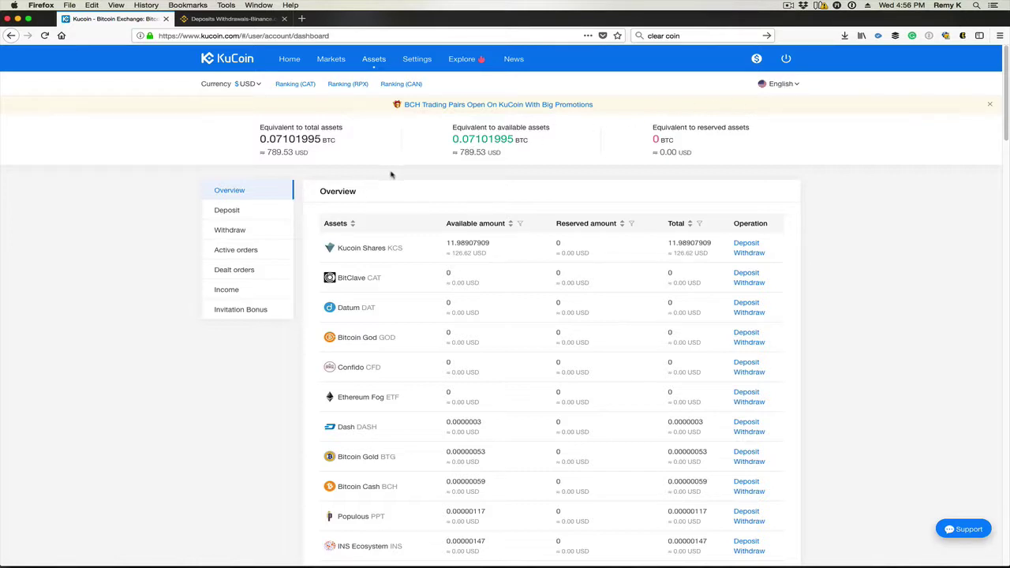
- Sort the KuCoin assets overview by available amount, highest first
{"action": "left_click", "coordinate": [511, 225]}
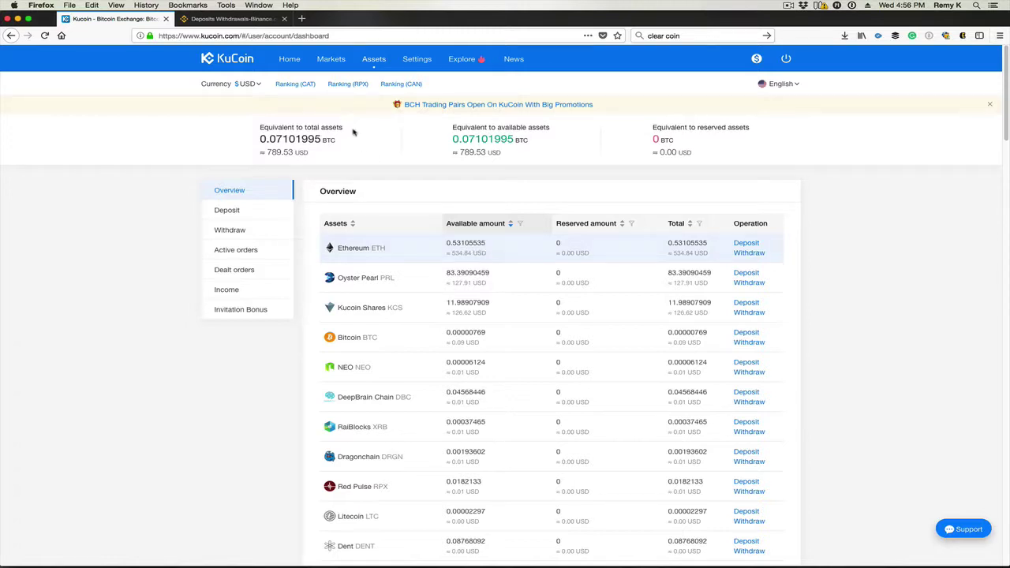
- Search the ETH markets for "key" and open the KEY/ETH trading page
{"action": "left_click", "coordinate": [334, 62]}
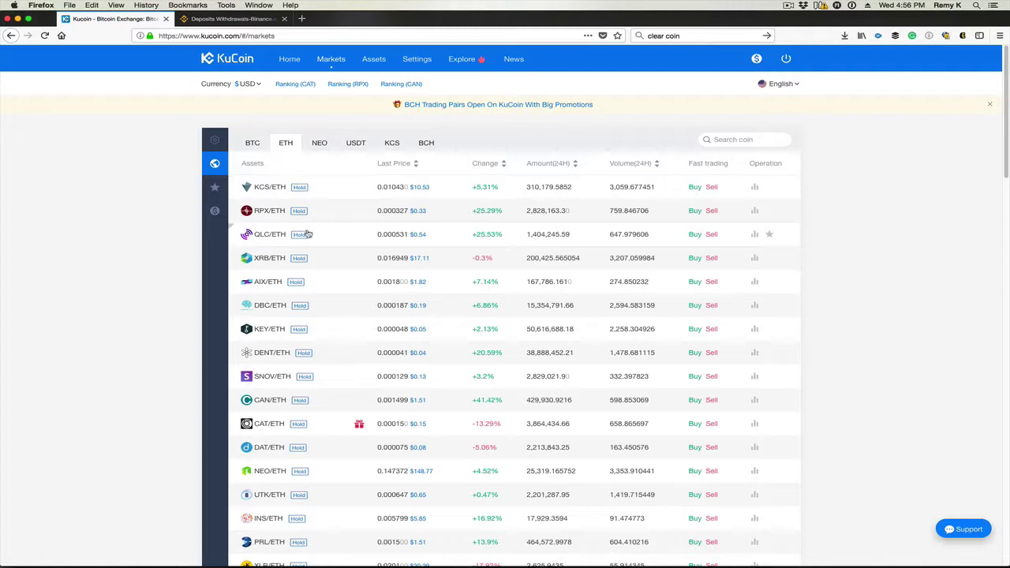
{"action": "left_click", "coordinate": [737, 140]}
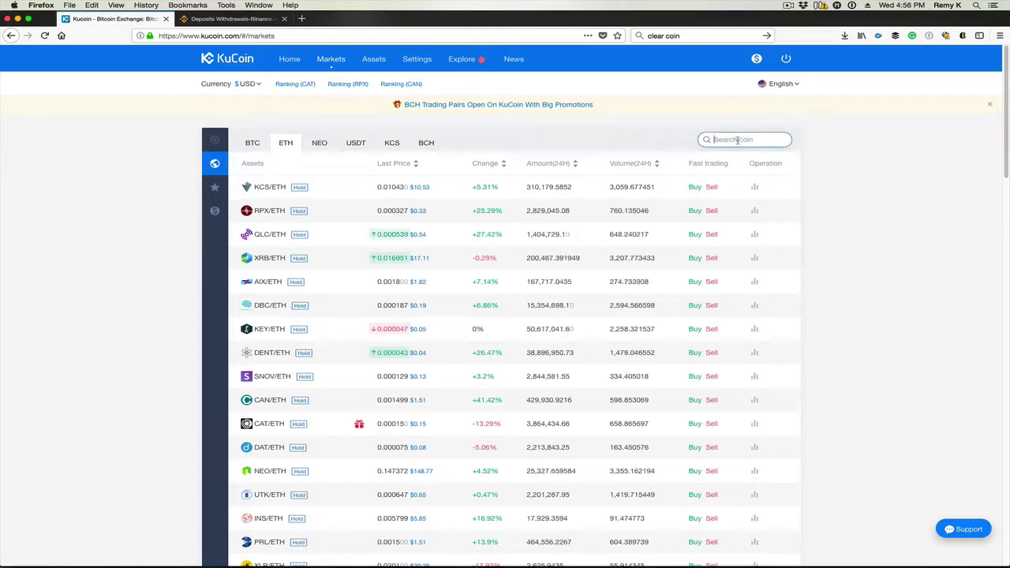
{"action": "type", "text": "key"}
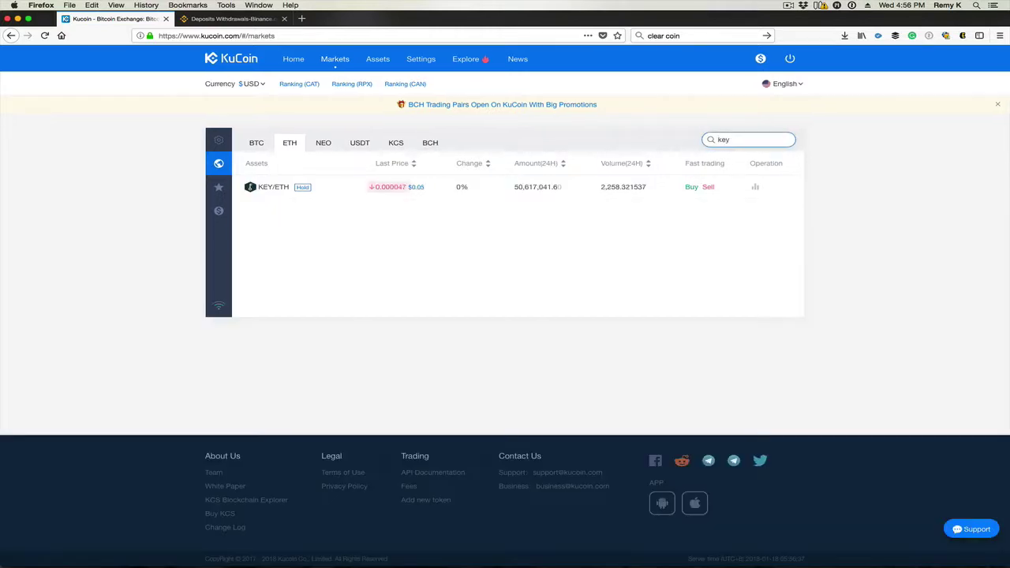
{"action": "left_click", "coordinate": [273, 187]}
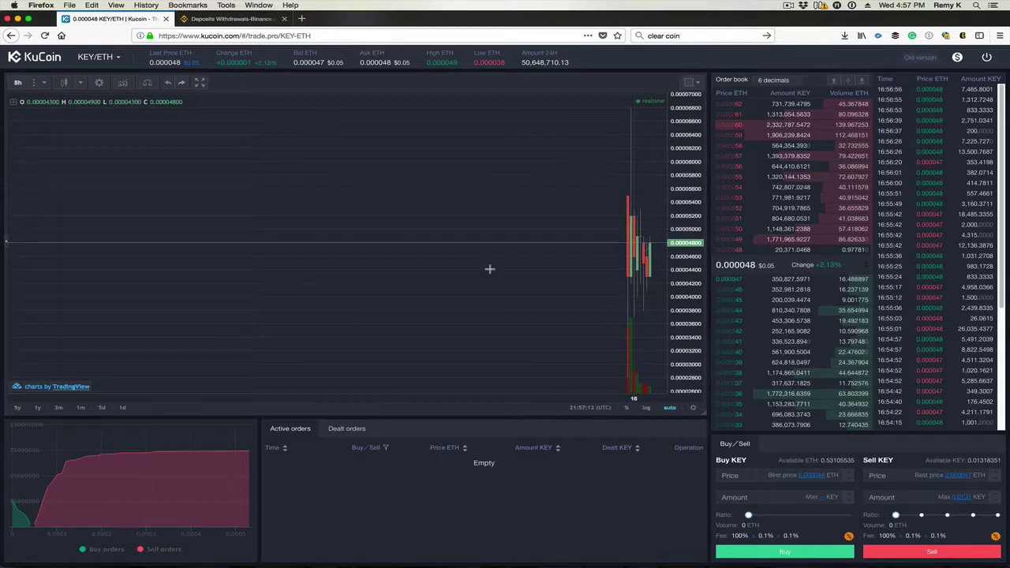
{"action": "left_click", "coordinate": [93, 60]}
- Place a buy order for the maximum 11063.6531 KEY at the best price of 0.000048 ETH
{"action": "left_click", "coordinate": [805, 476]}
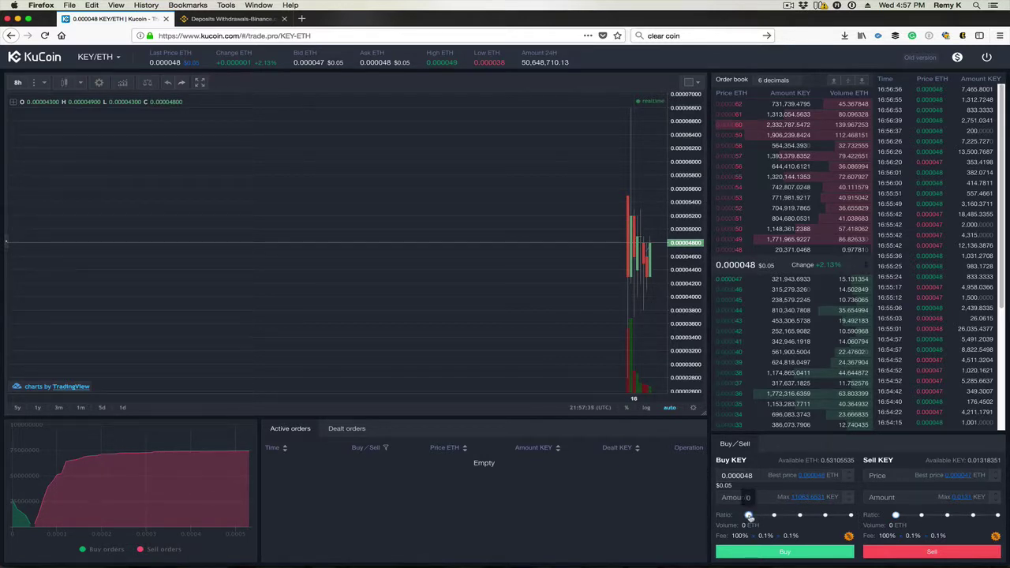
{"action": "left_click_drag", "start_coordinate": [747, 516], "coordinate": [855, 511]}
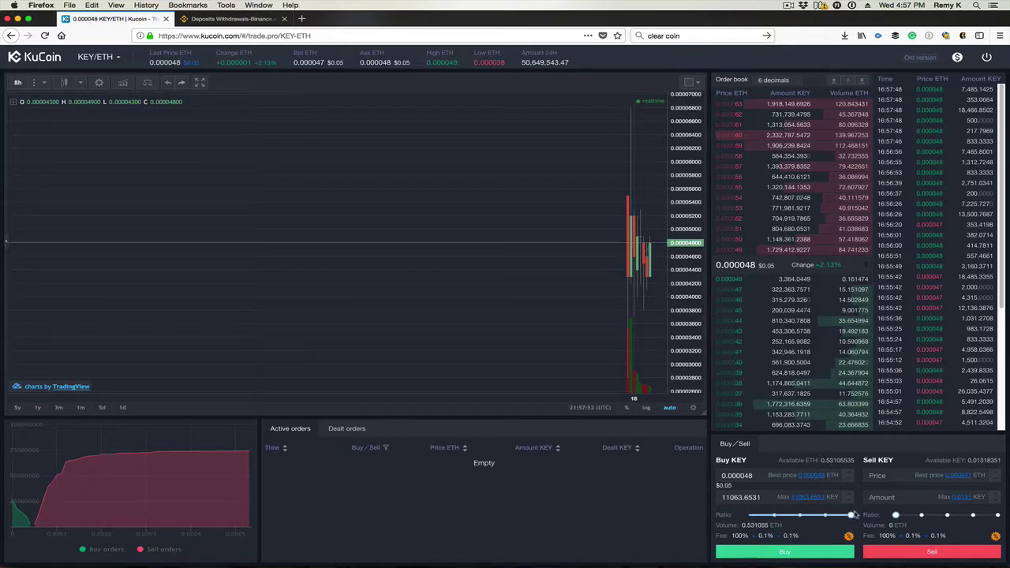
{"action": "mouse_move", "coordinate": [851, 516]}
{"action": "left_click_drag", "start_coordinate": [851, 516], "coordinate": [834, 516]}
{"action": "mouse_move", "coordinate": [833, 517]}
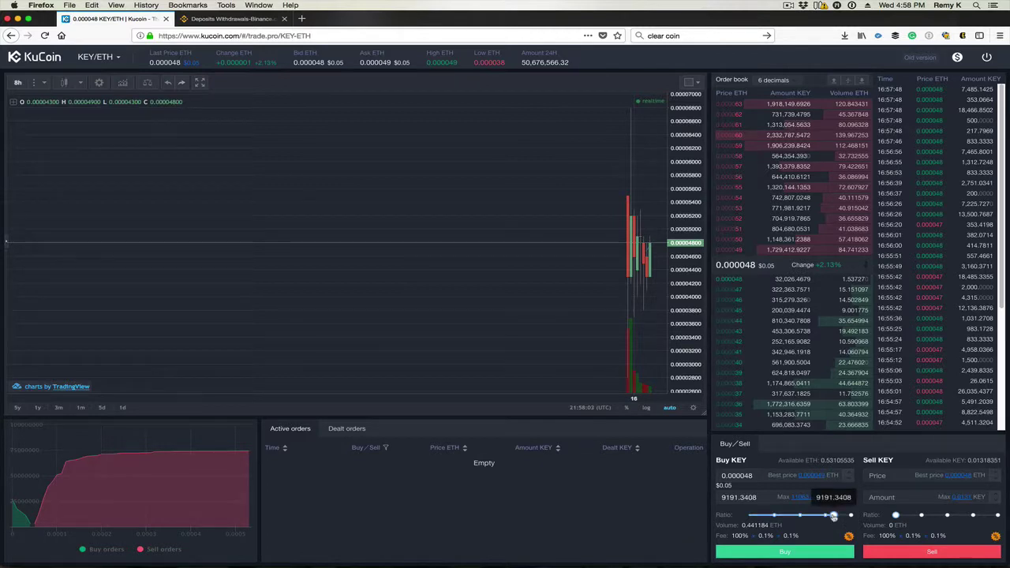
{"action": "left_click_drag", "start_coordinate": [833, 516], "coordinate": [859, 517]}
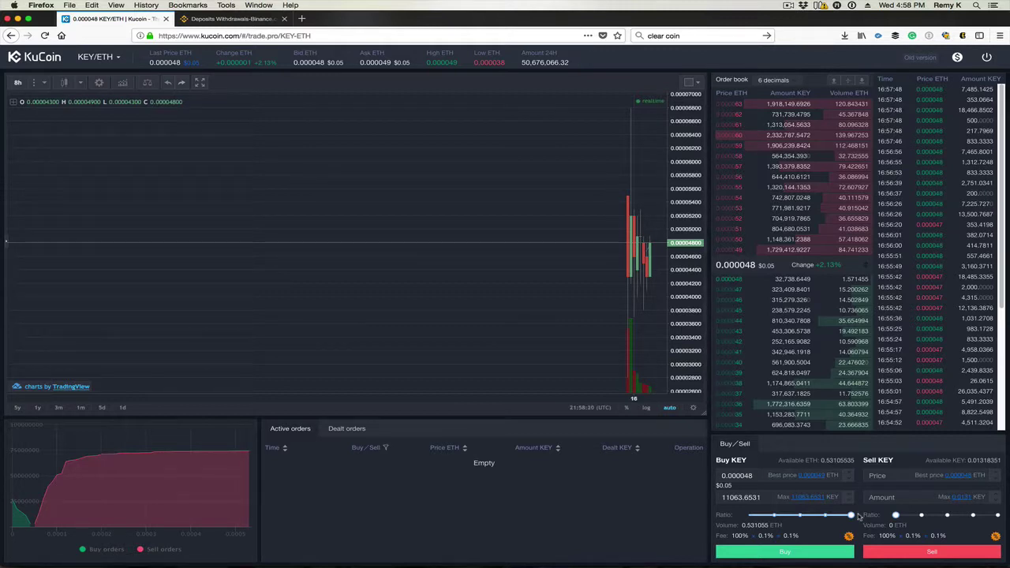
{"action": "left_click", "coordinate": [786, 552]}
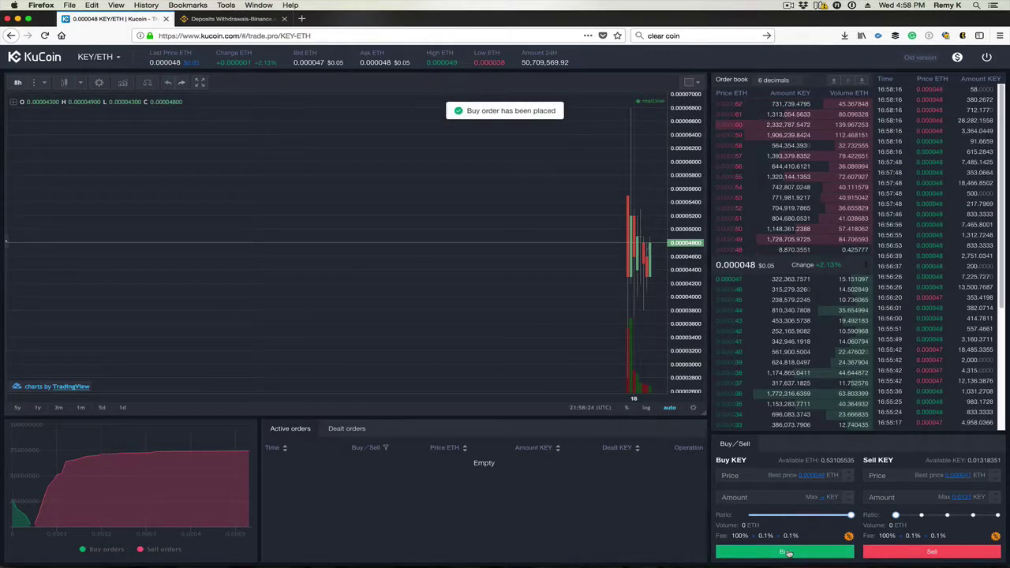